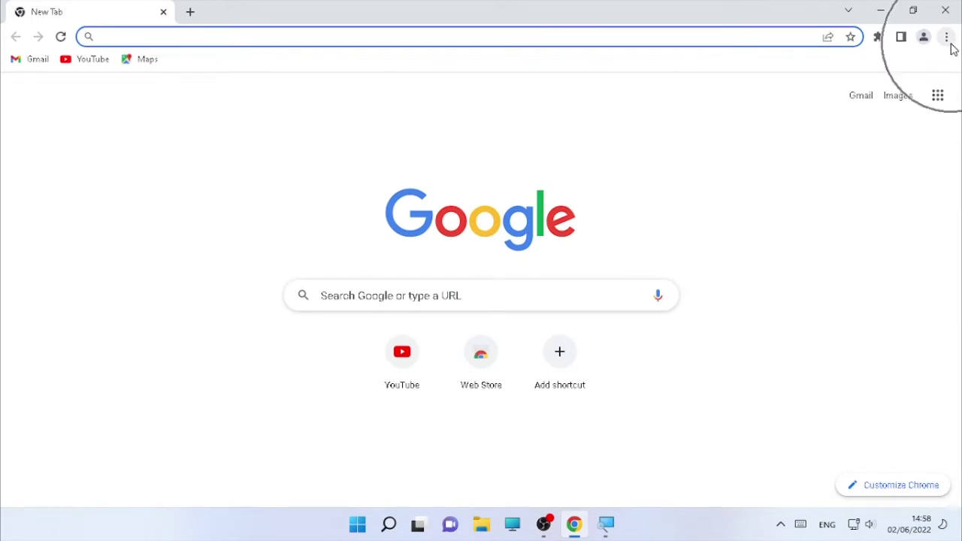
Open the full browsing history page and bring up its Clear browsing data dialog.
click(844, 125)
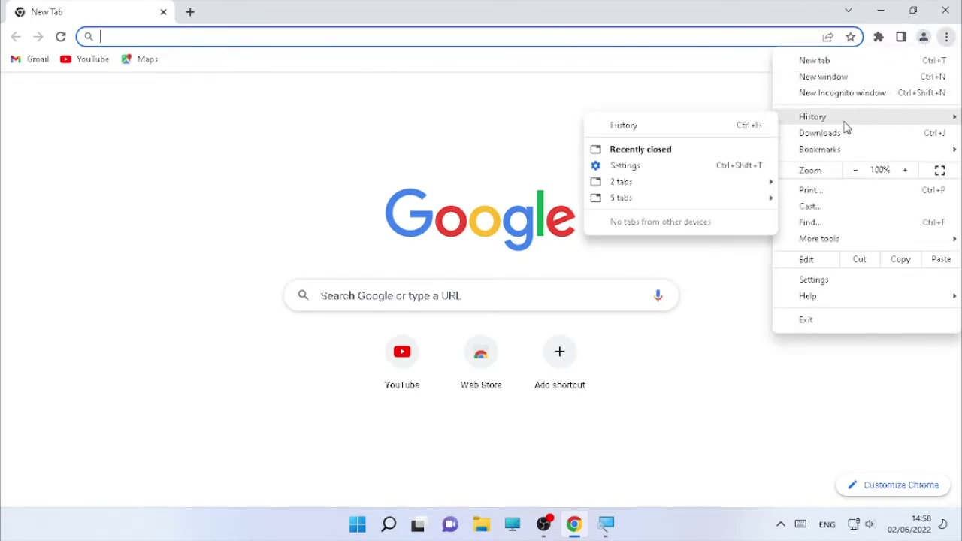
click(844, 125)
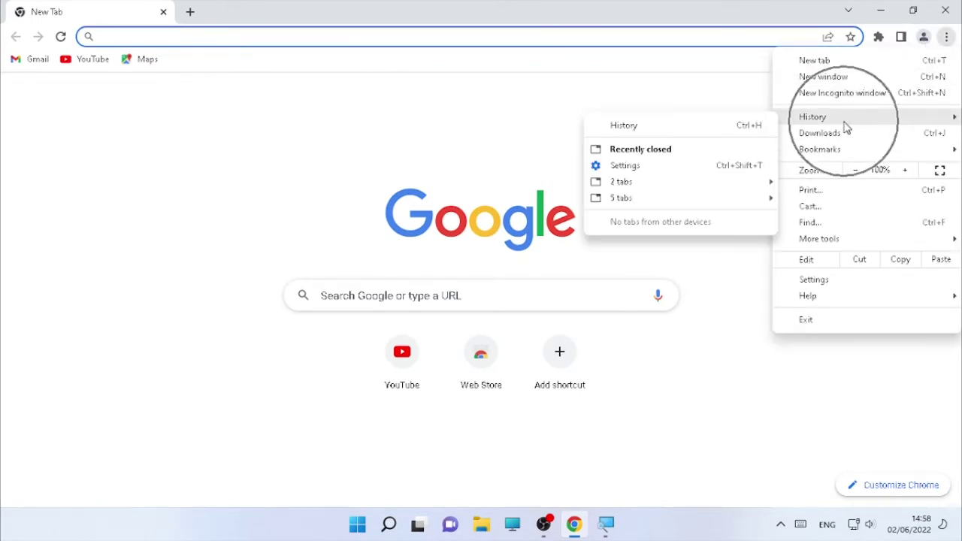
click(637, 124)
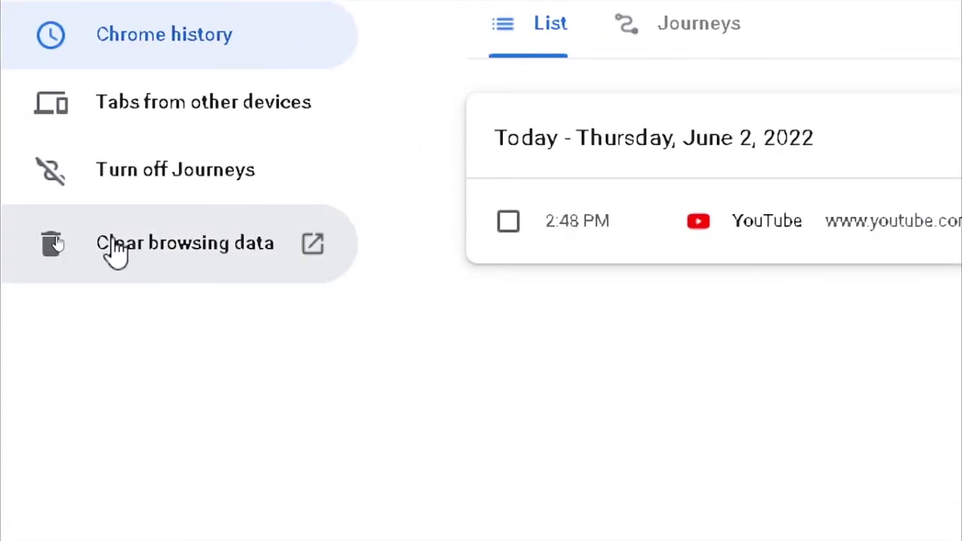
click(113, 248)
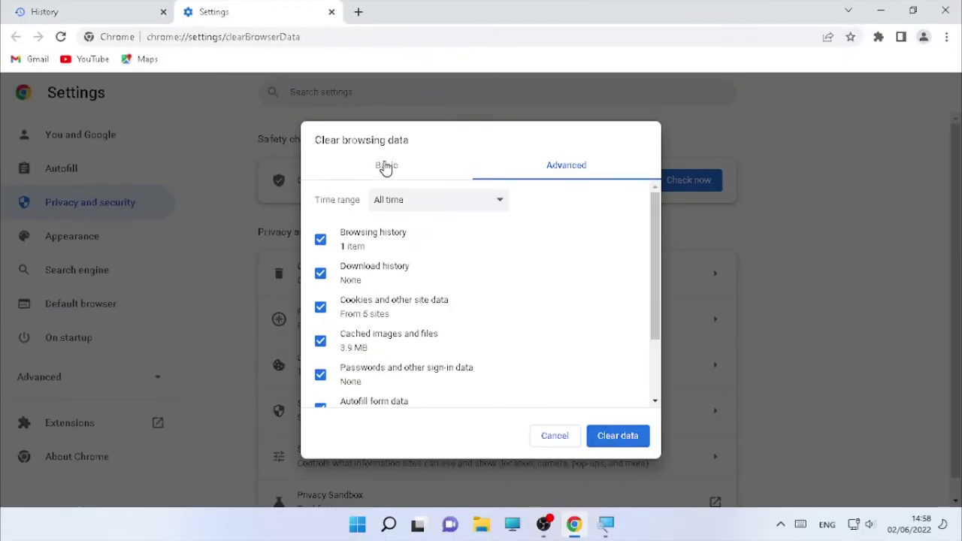
Clear browsing data with the advanced options, using the All time range and every data type through Hosted app data.
click(530, 172)
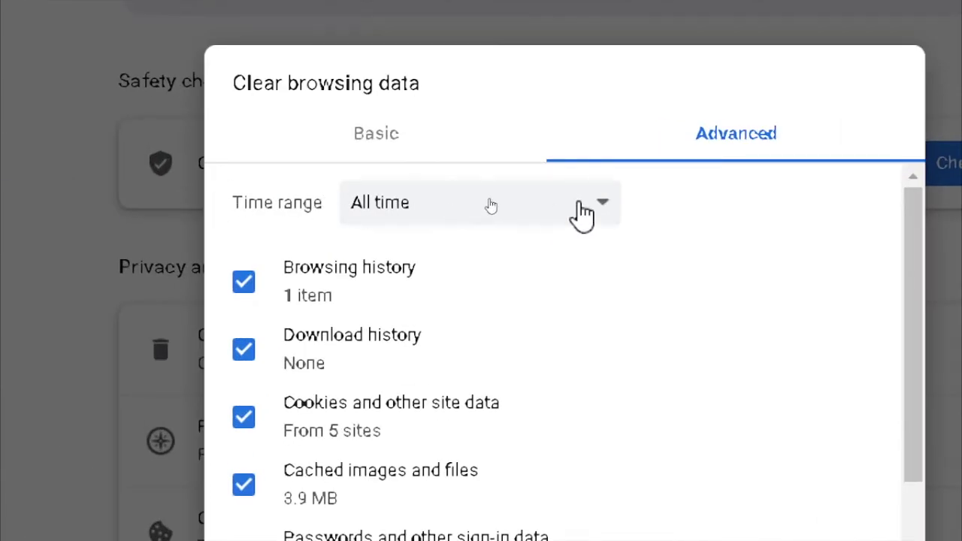
click(604, 205)
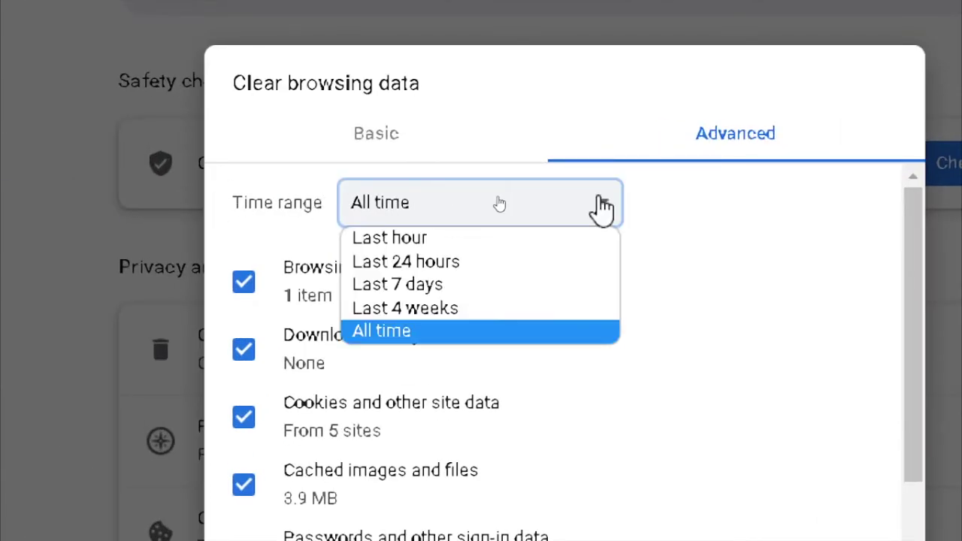
click(390, 332)
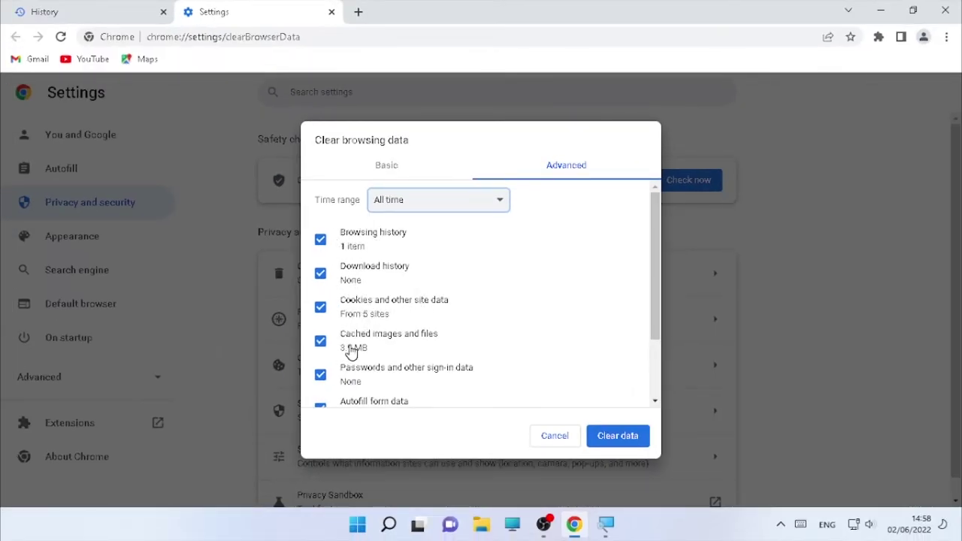
scroll(402, 344, down, 1)
scroll(424, 281, down, 1)
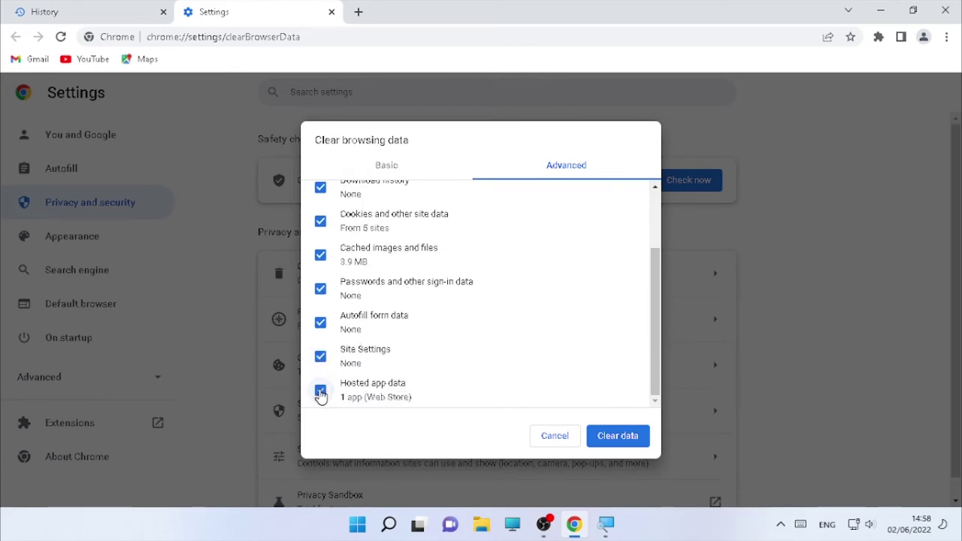
scroll(361, 225, up, 2)
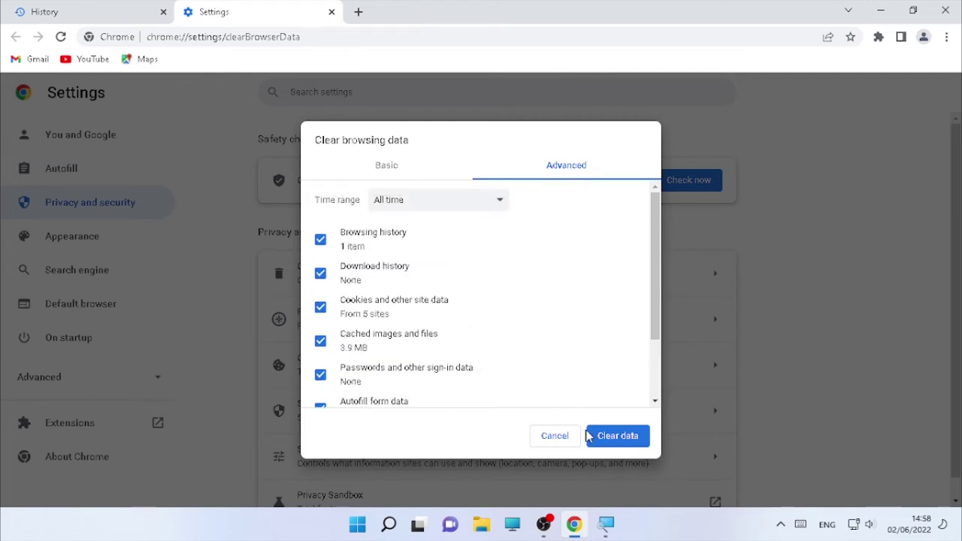
click(633, 441)
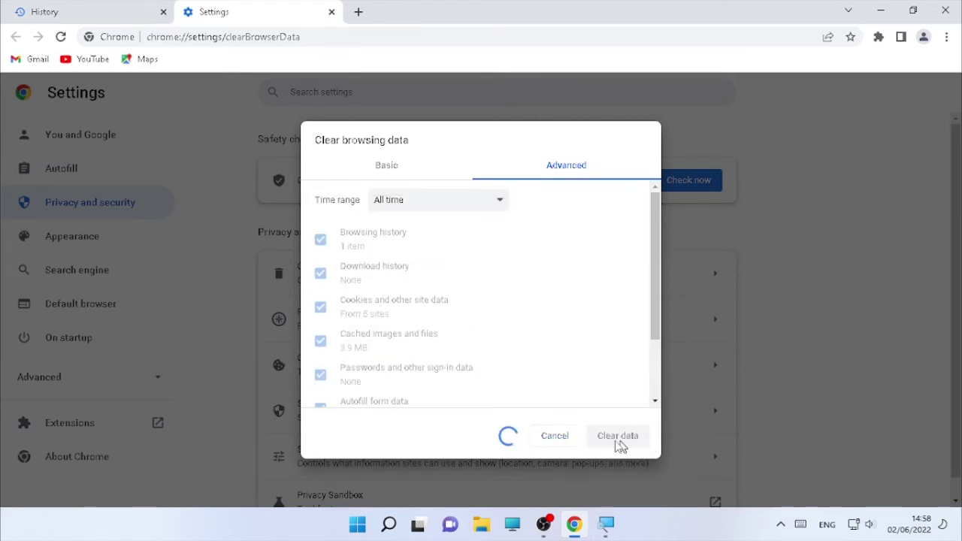
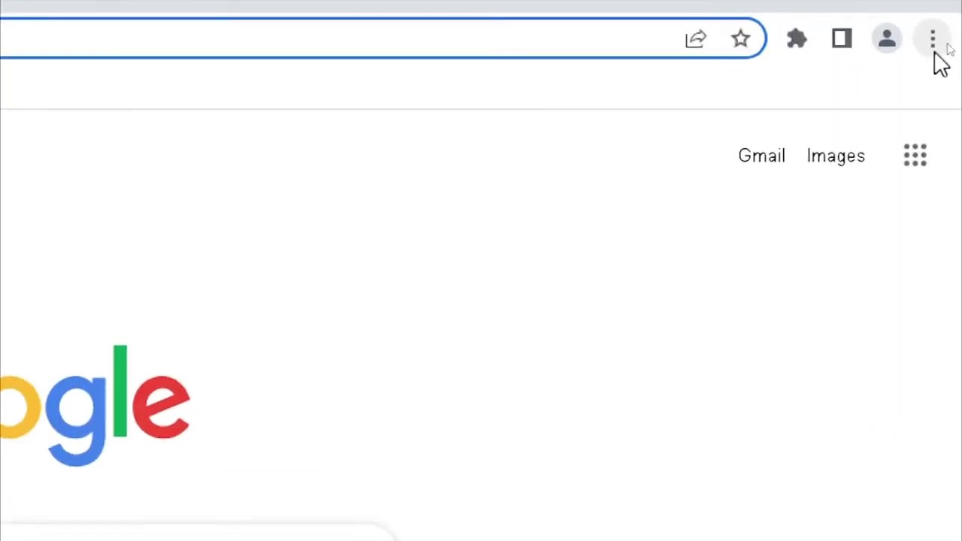
Turn off hardware acceleration in the advanced System settings, relaunch the browser, and replace the settings tab with a new one.
click(932, 41)
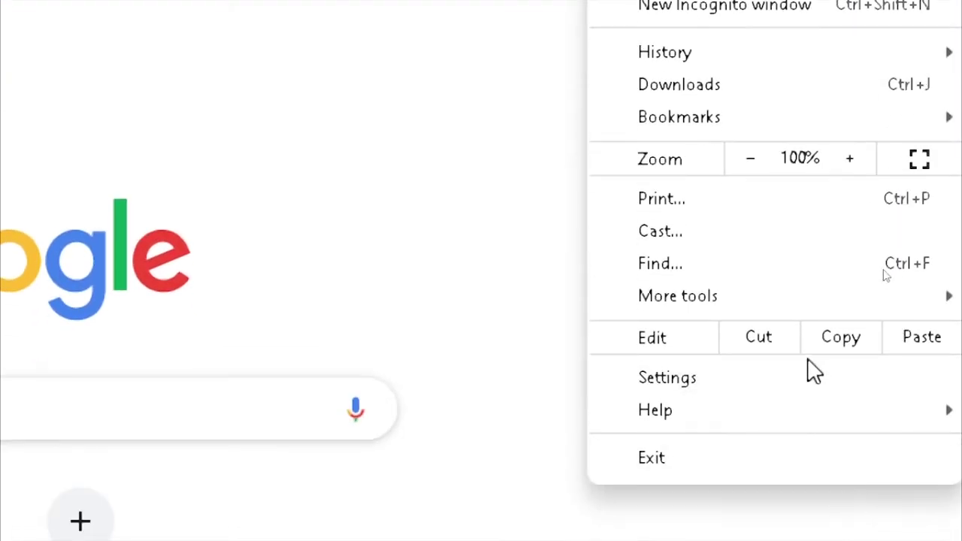
click(772, 379)
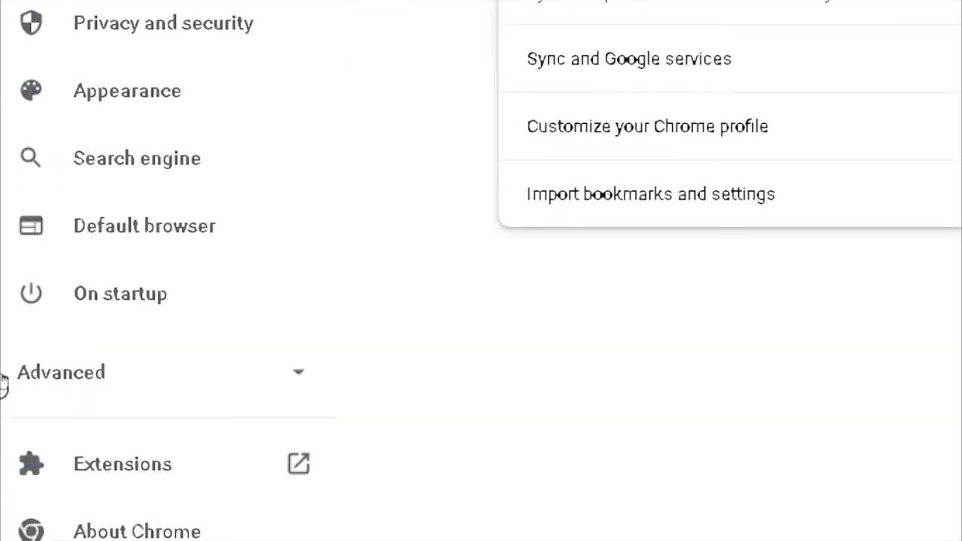
click(111, 369)
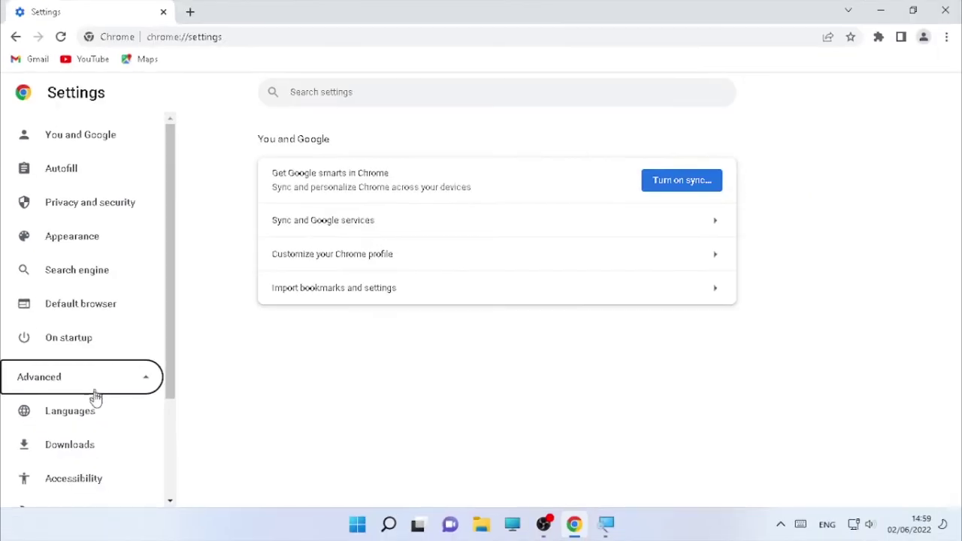
scroll(88, 453, down, 2)
click(67, 383)
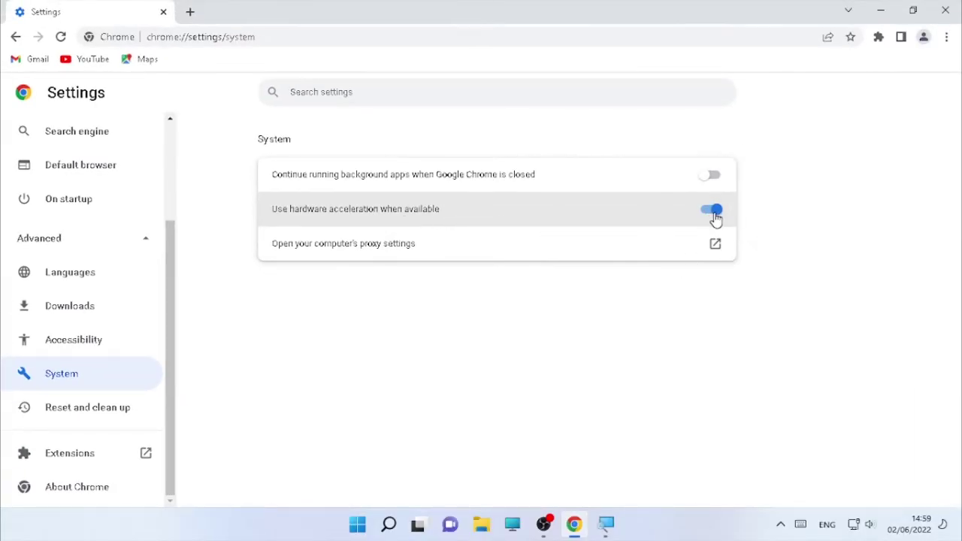
click(715, 217)
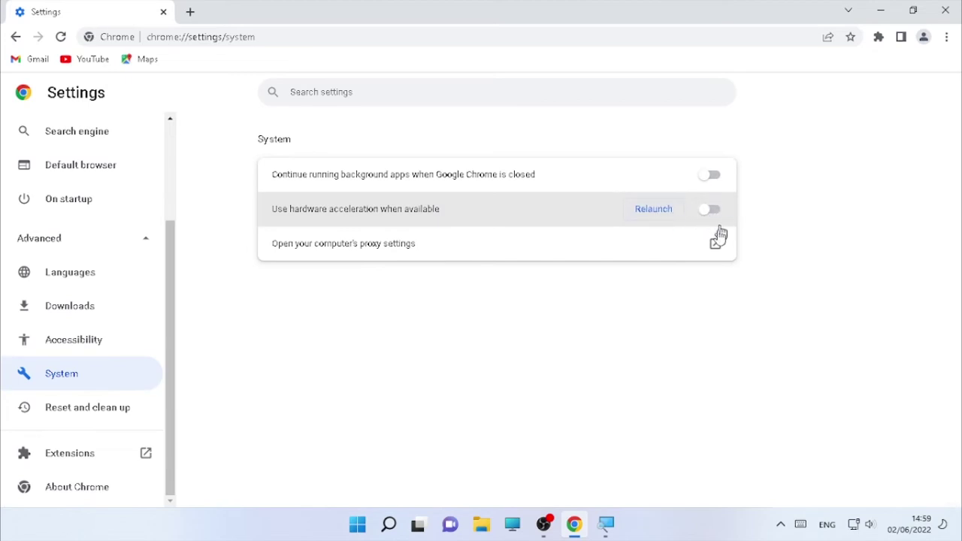
click(653, 210)
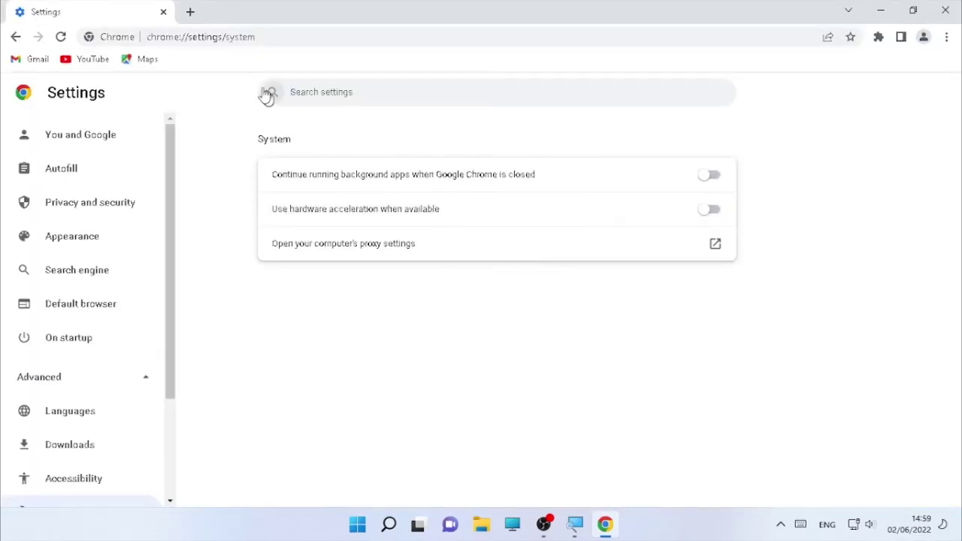
click(193, 13)
click(163, 13)
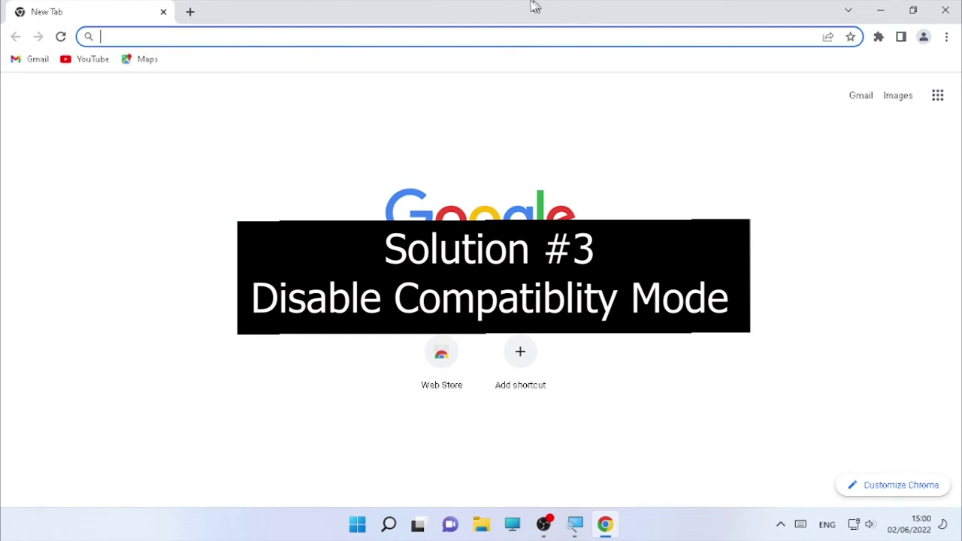
Minimise the browser and apply the Google Chrome desktop shortcut's compatibility properties with compatibility mode unticked.
click(880, 9)
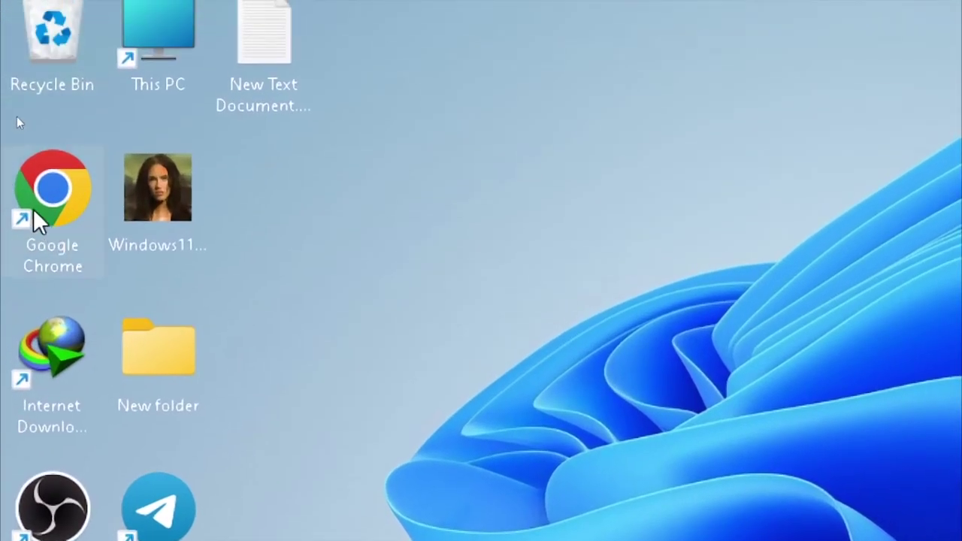
click(33, 210)
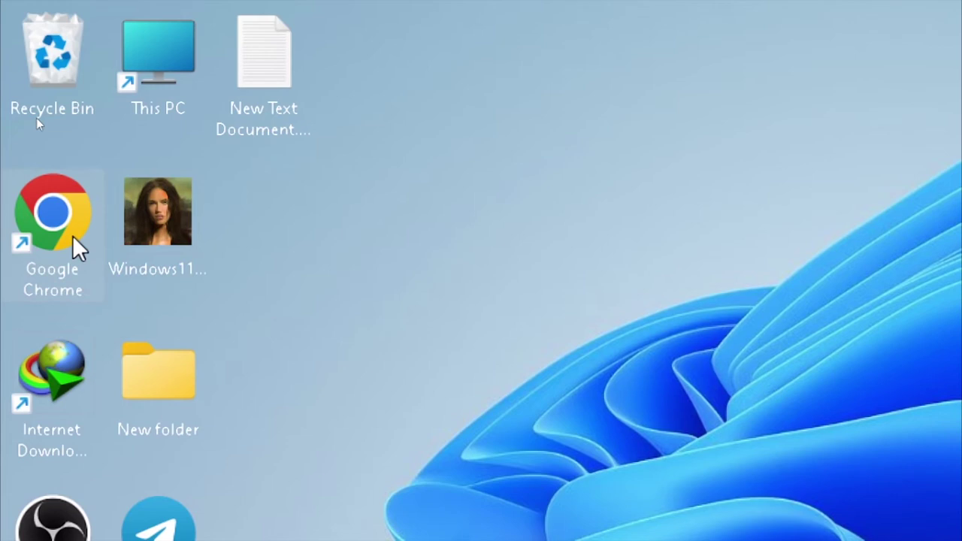
right_click(72, 237)
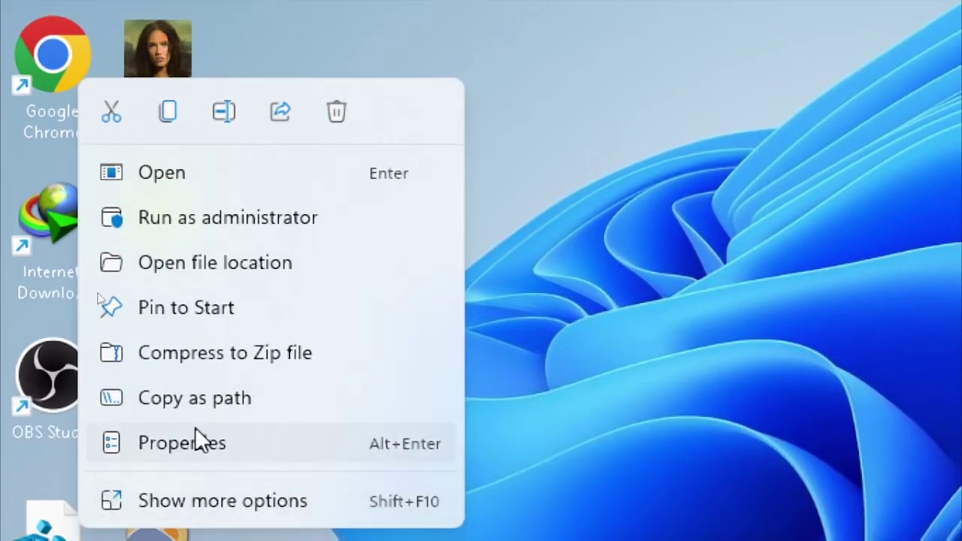
click(199, 436)
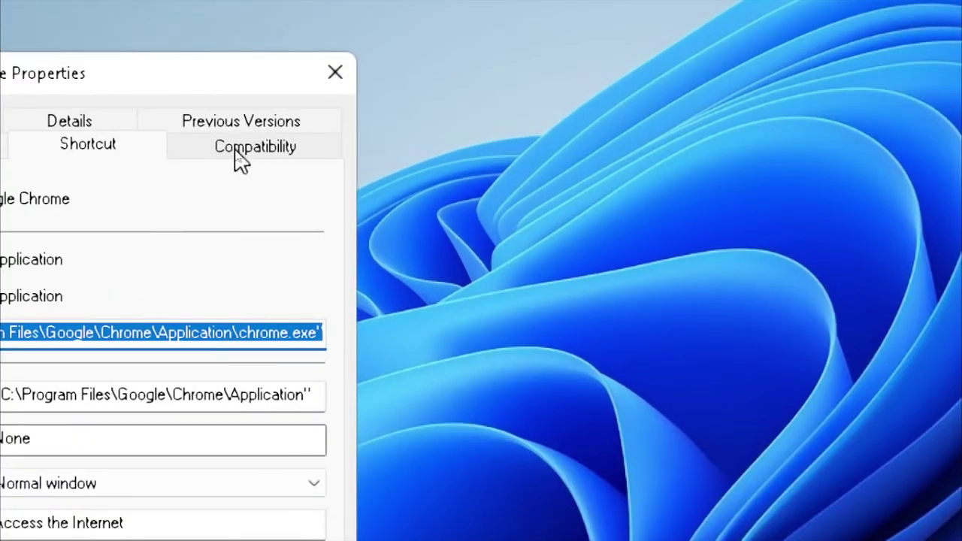
click(236, 150)
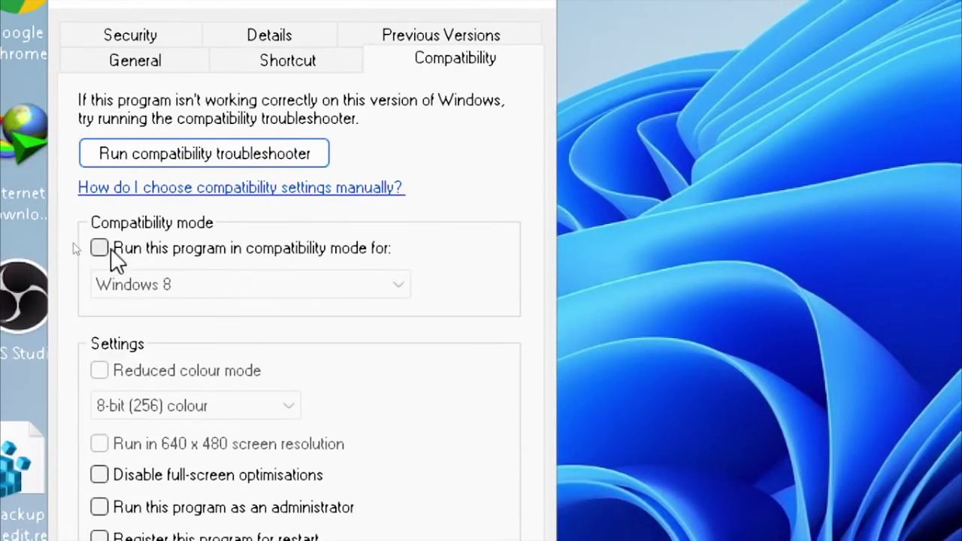
click(101, 248)
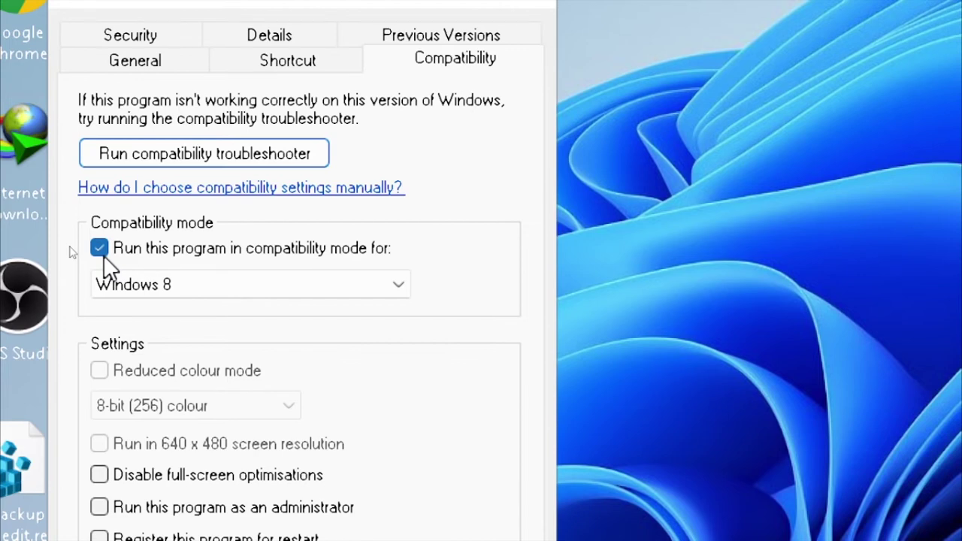
click(100, 248)
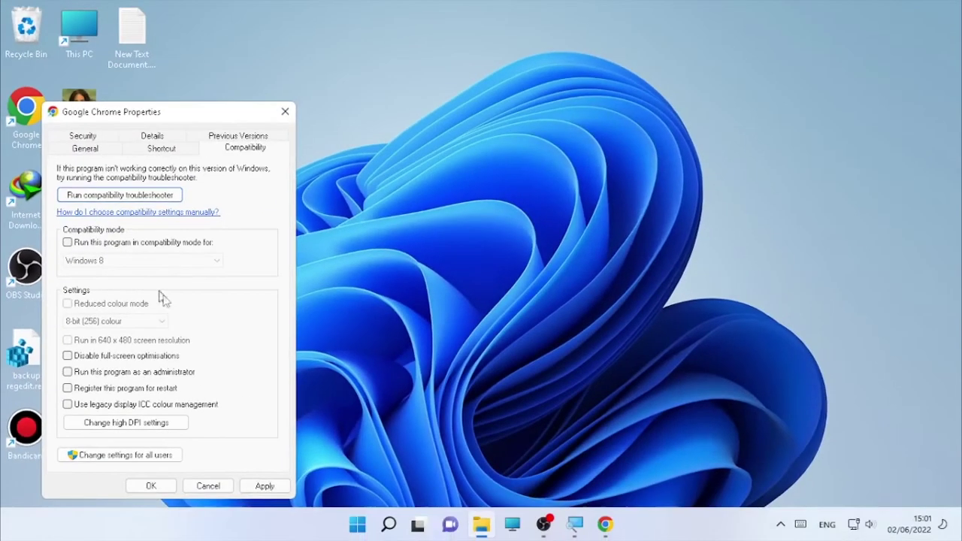
click(265, 487)
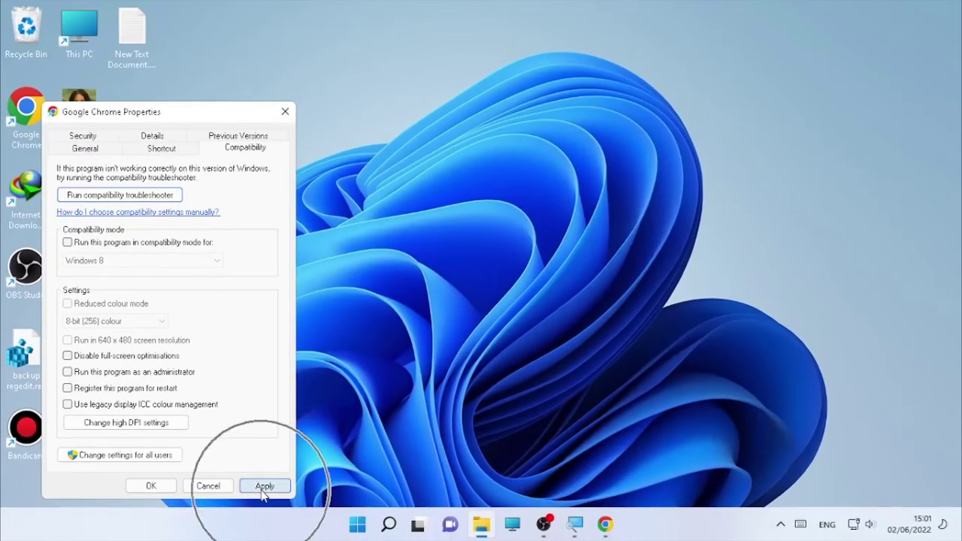
click(151, 487)
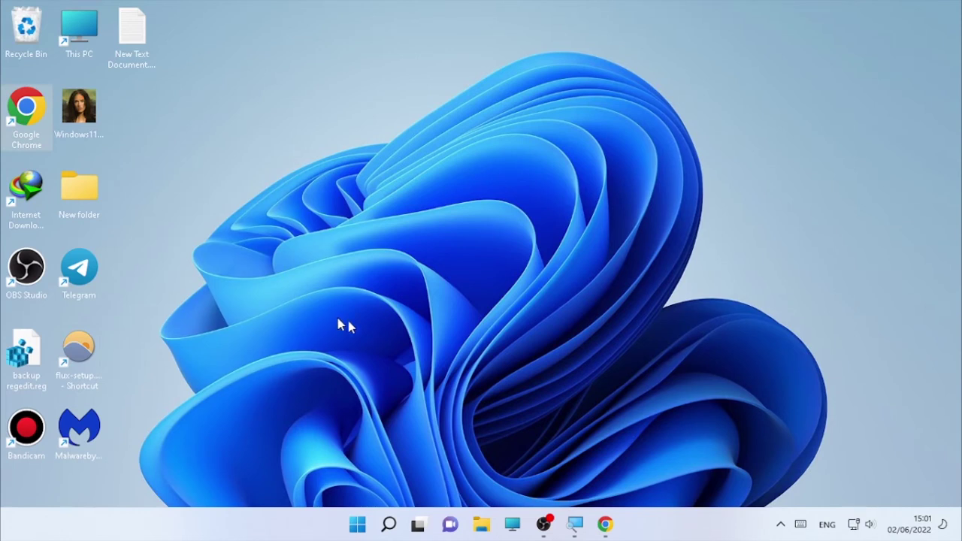
Switch back to Google Chrome and open its Extensions management page.
click(605, 526)
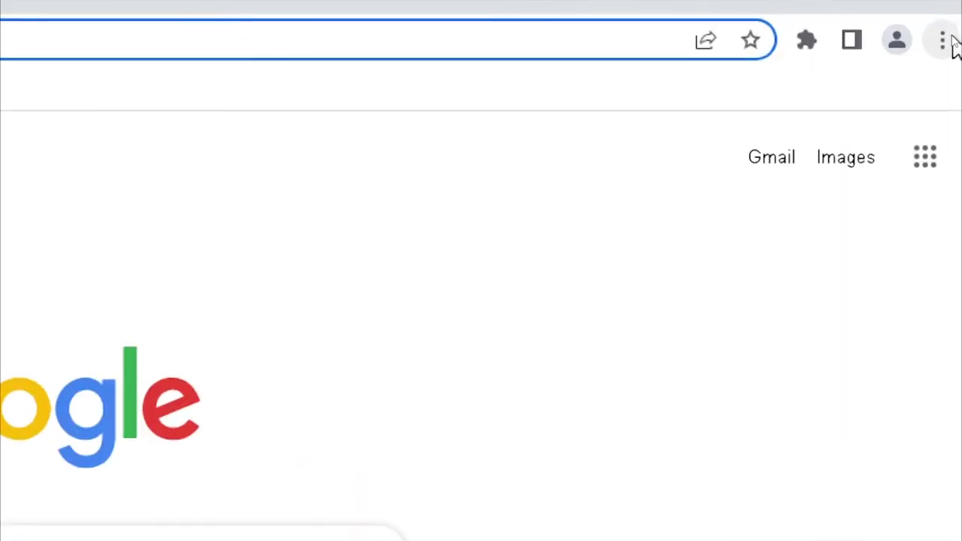
click(943, 41)
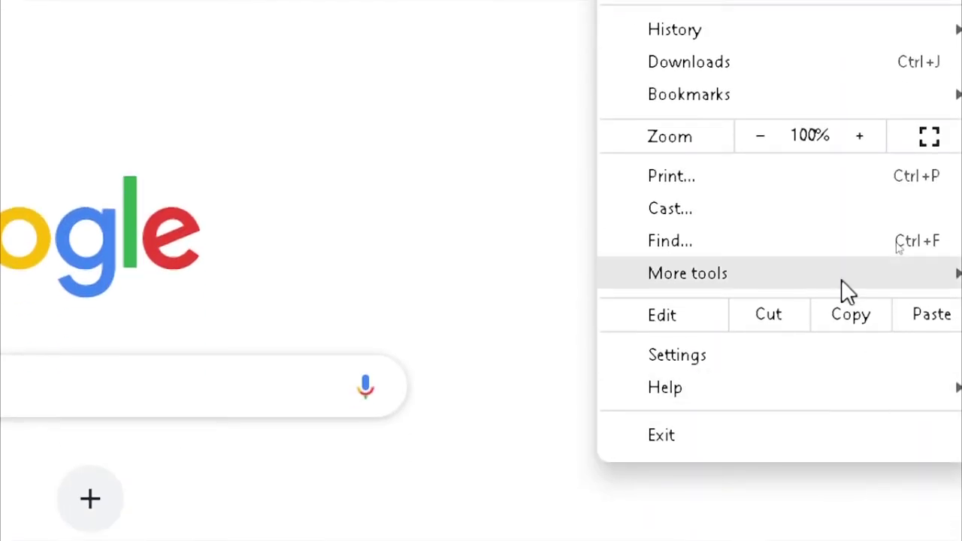
mouse_move(841, 279)
click(686, 136)
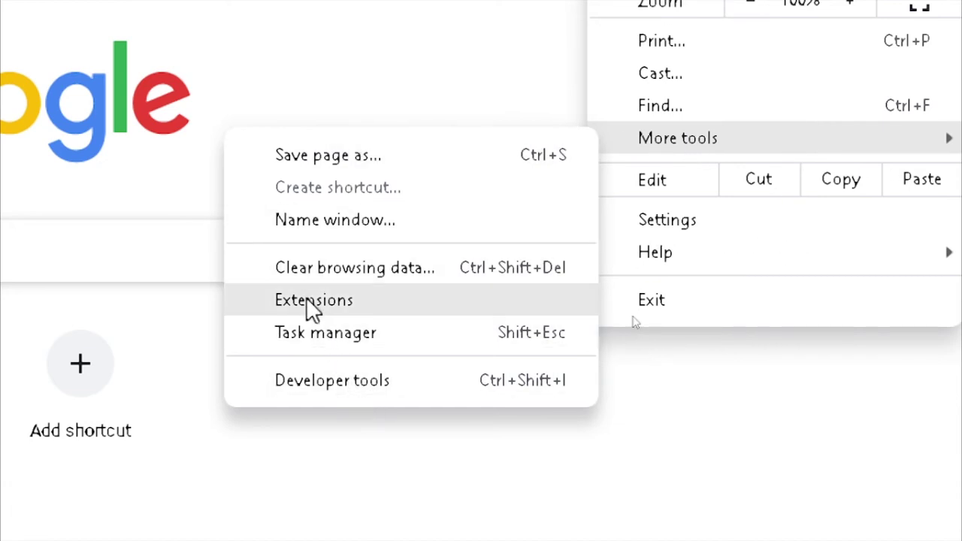
click(341, 308)
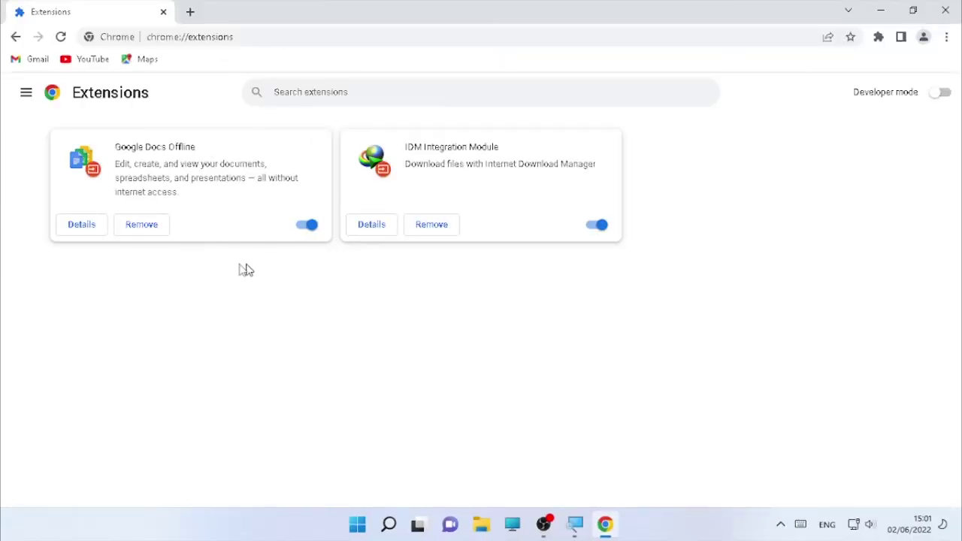
Disable the Google Docs Offline and IDM Integration Module extensions, and remove Google Docs Offline from the browser.
click(311, 228)
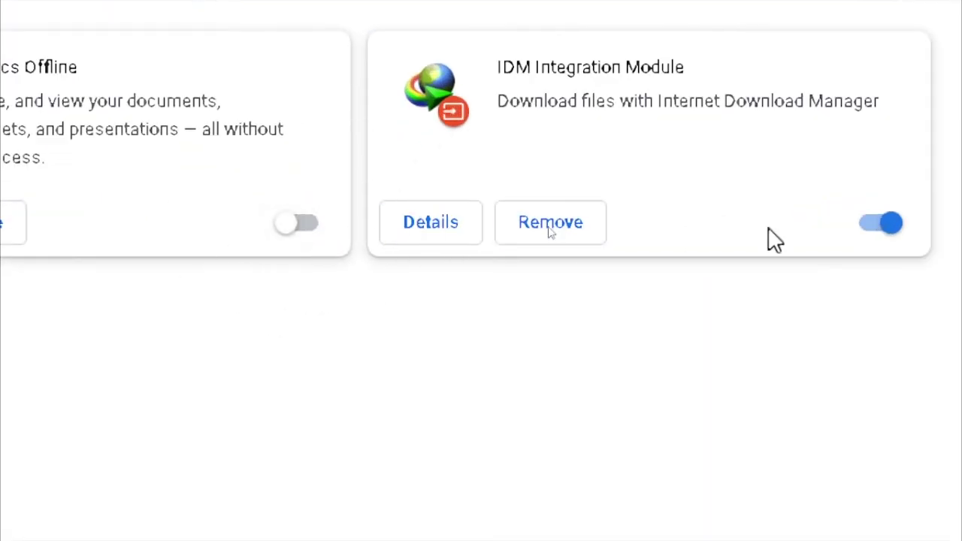
click(853, 226)
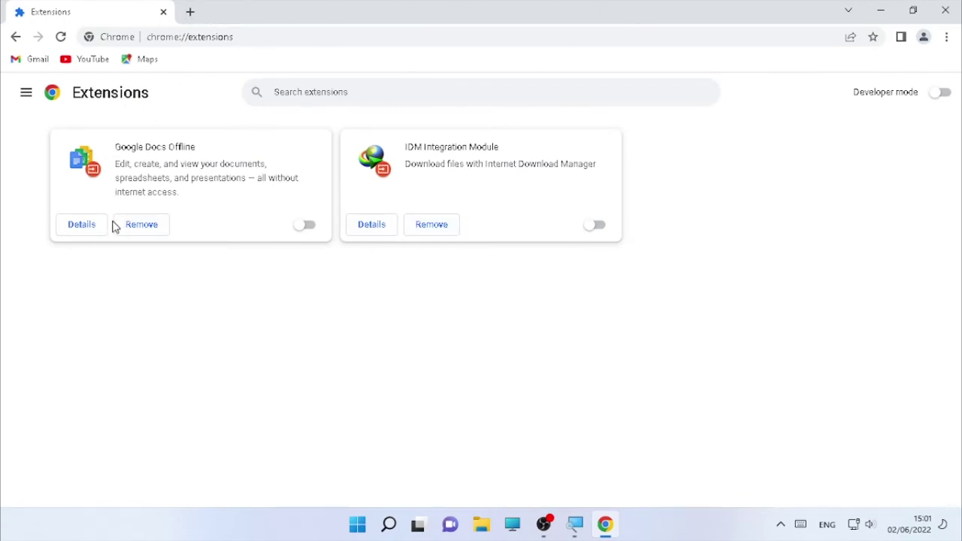
click(143, 233)
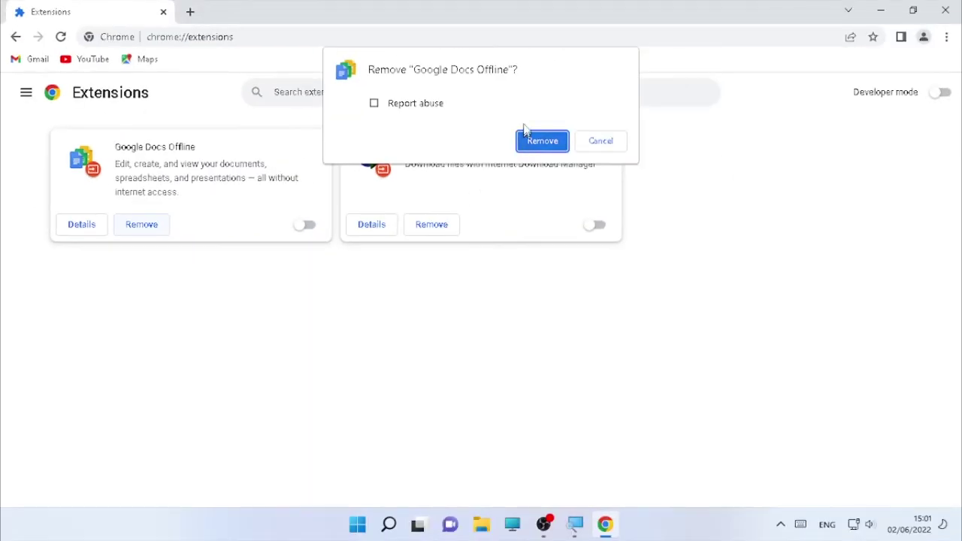
click(542, 141)
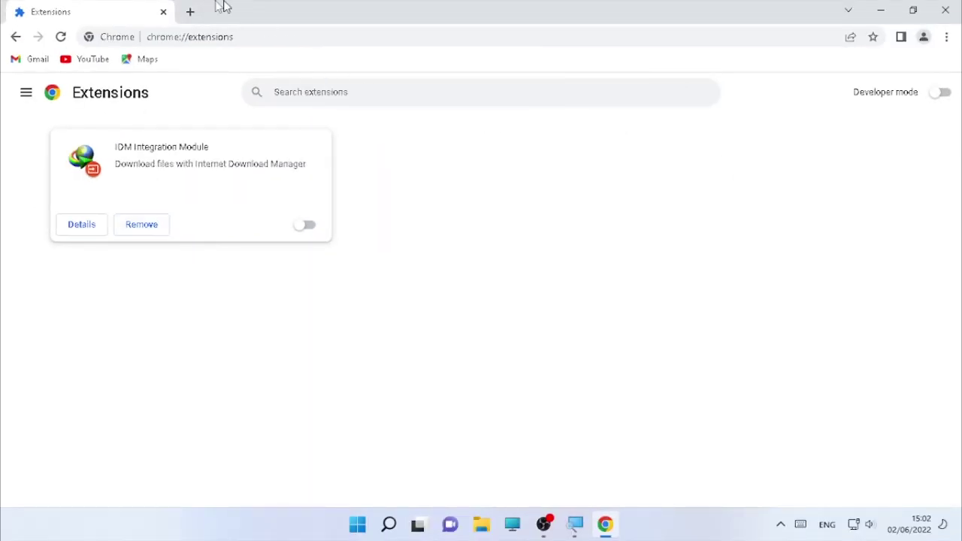
Open the browser settings in a new tab and go to the advanced Reset and clean up section.
click(193, 11)
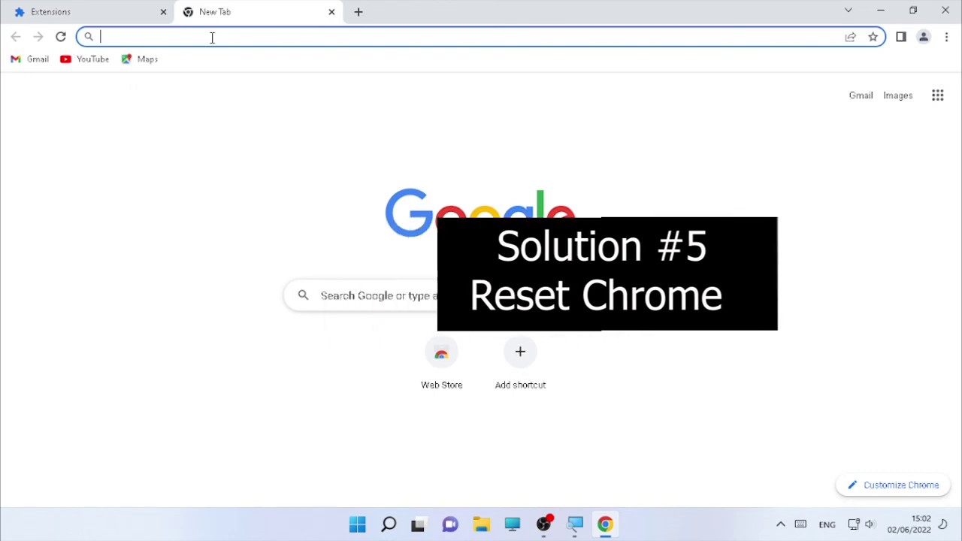
click(945, 38)
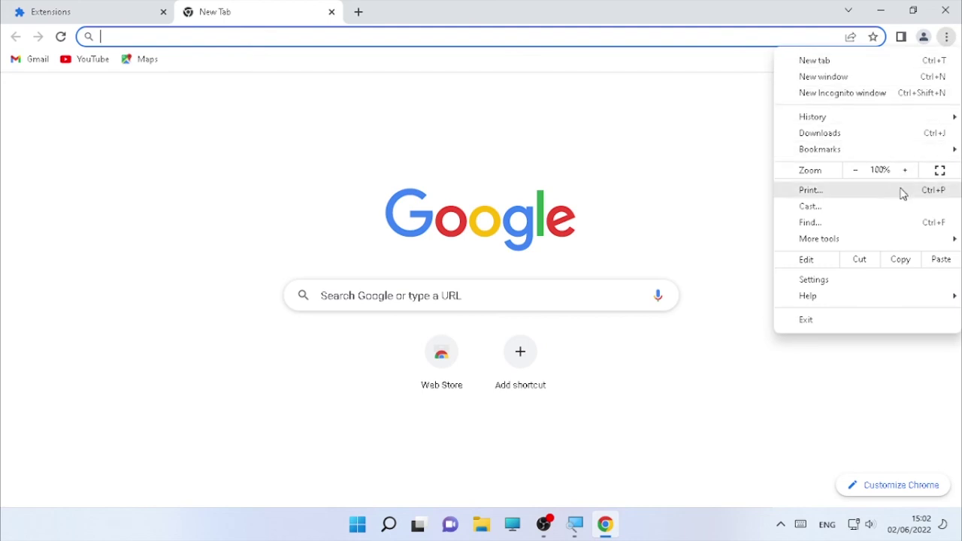
click(819, 279)
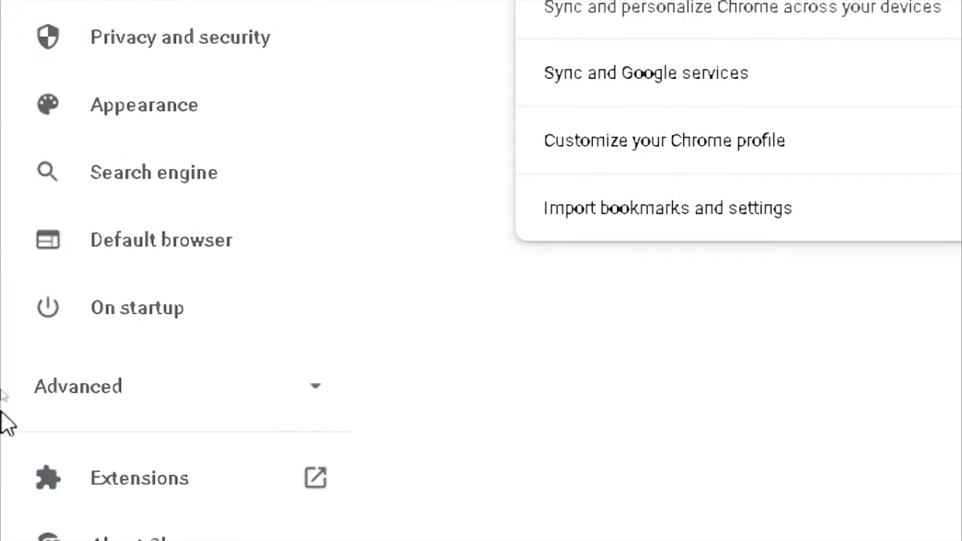
click(62, 379)
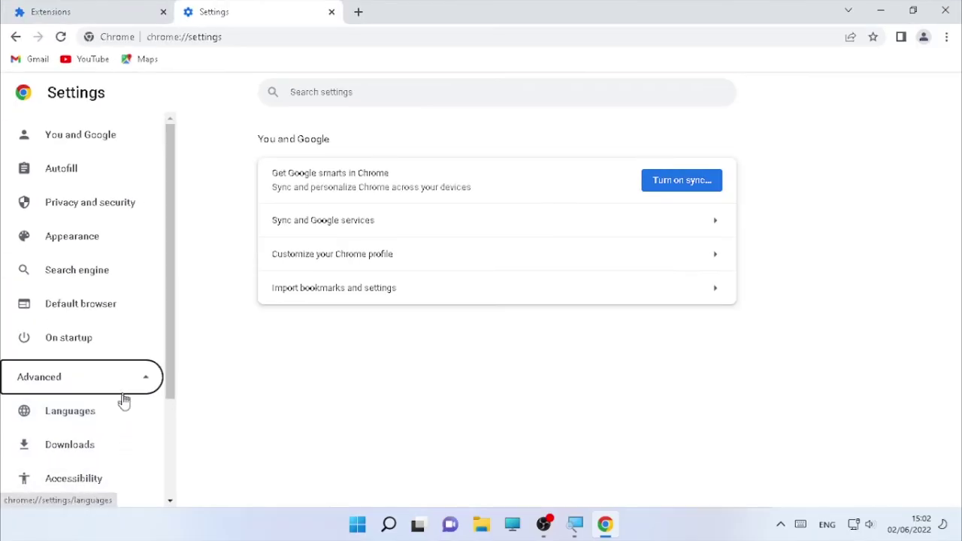
scroll(120, 433, down, 3)
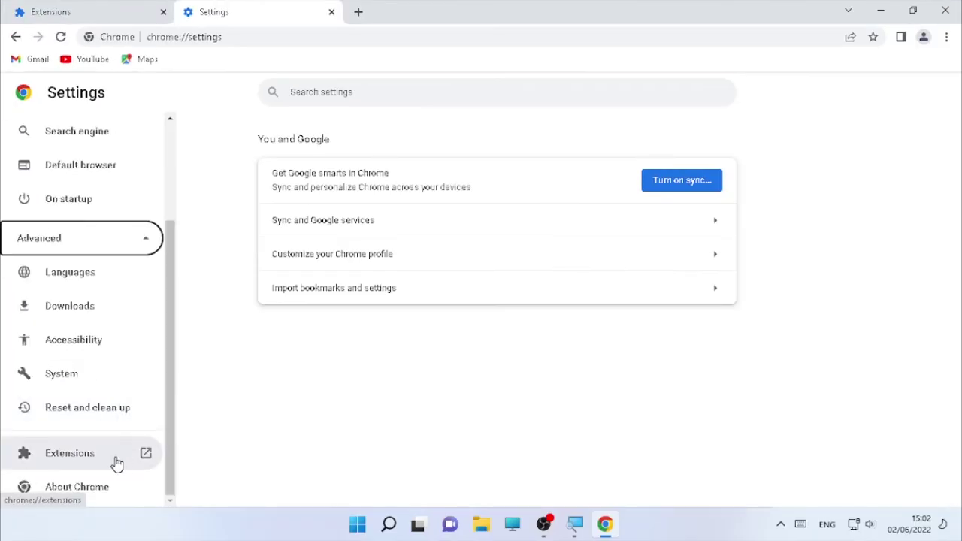
click(75, 421)
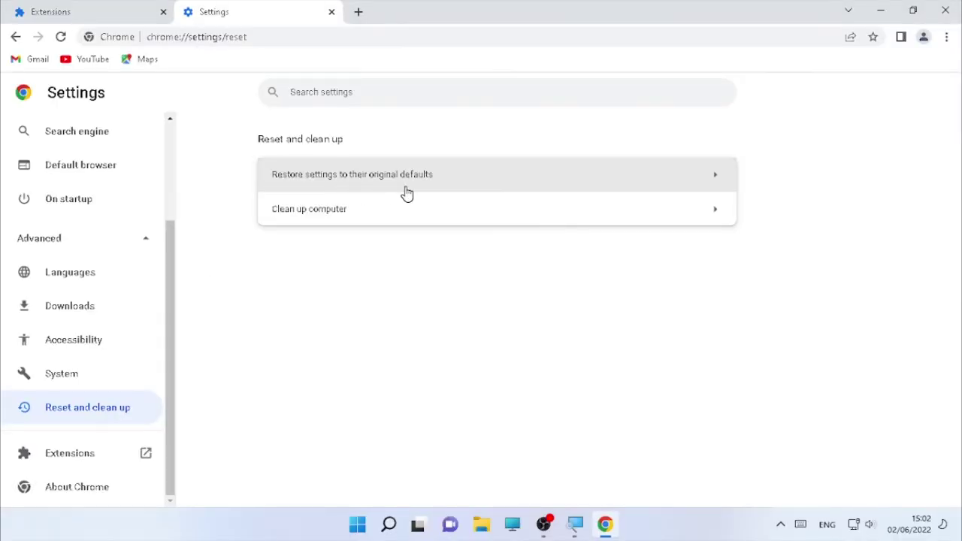
Restore the browser settings to their original defaults and confirm the reset.
click(405, 193)
click(406, 191)
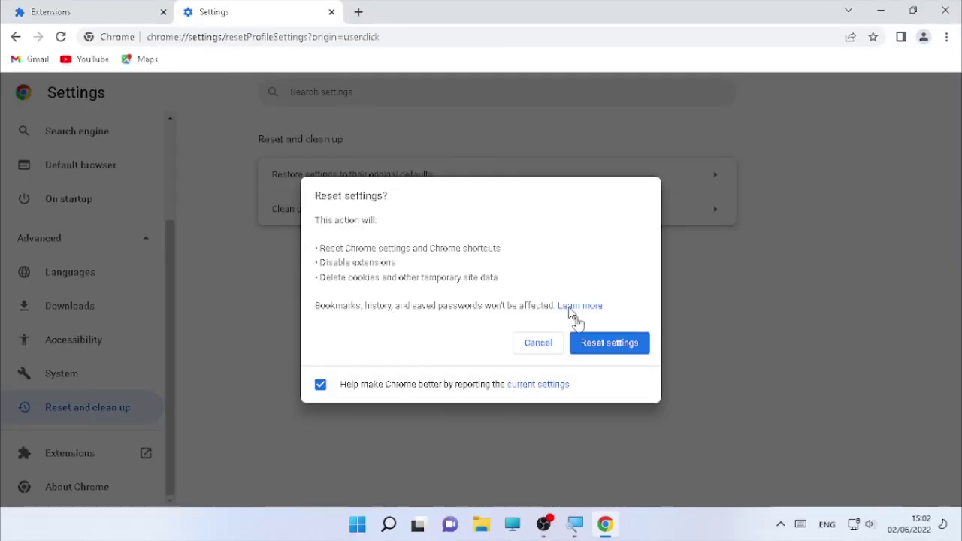
click(616, 345)
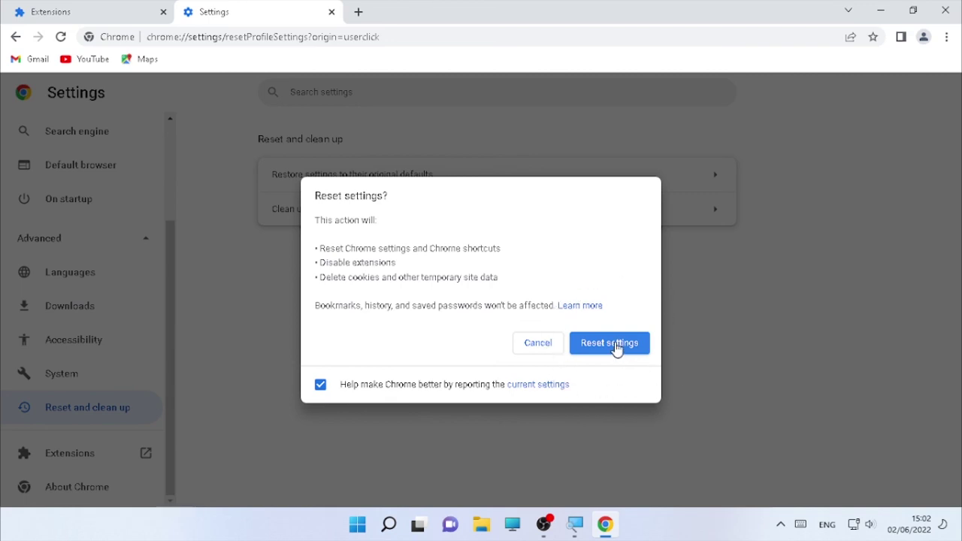
click(611, 343)
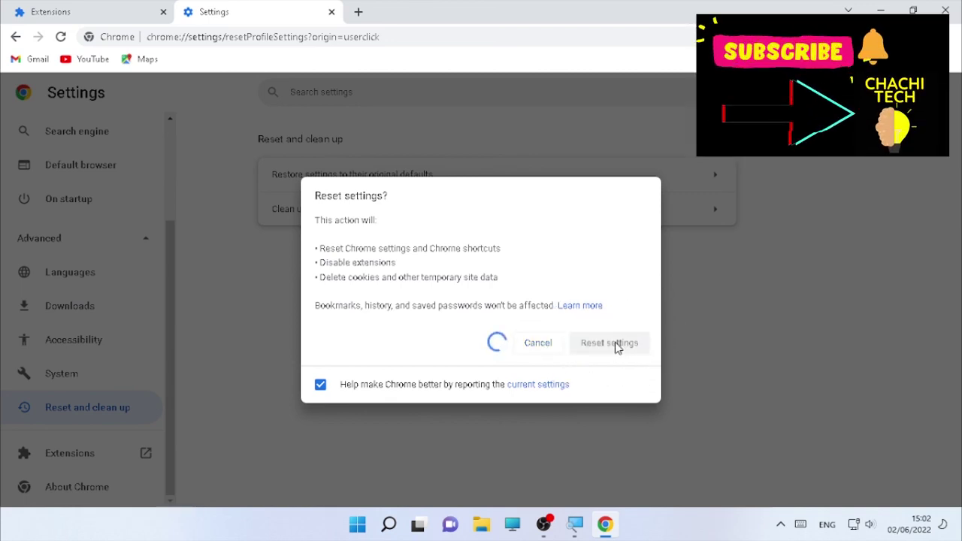